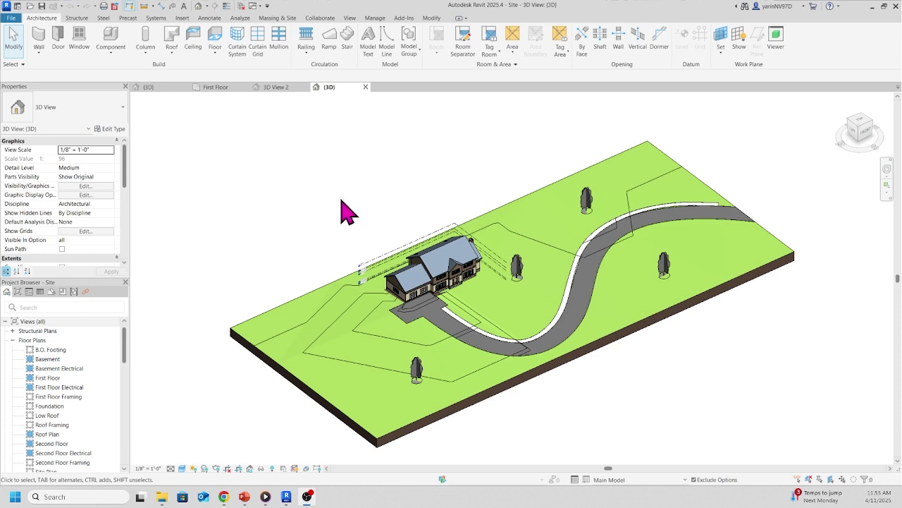
Close the extra 3D view windows, including the Ex14-3 kitchen perspective
left_click(277, 88)
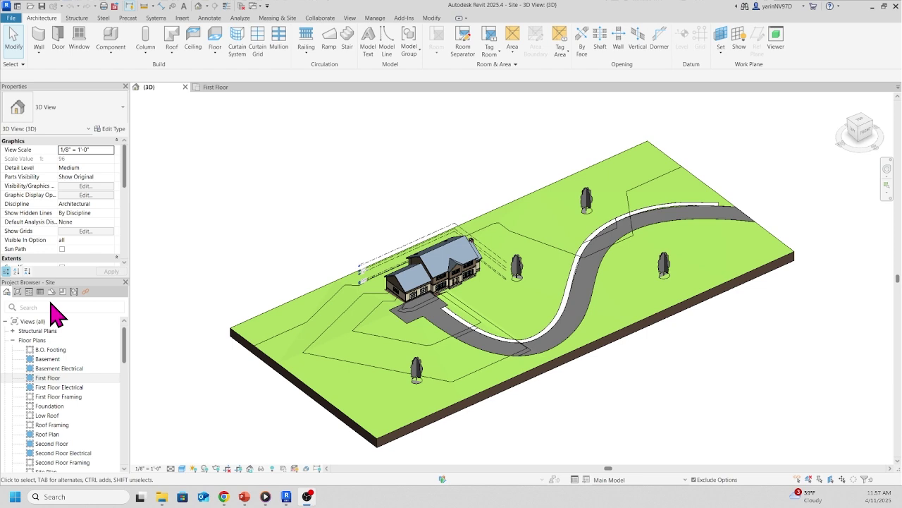
Place a camera (CA) on the kitchen's west side aimed at its far corner, then return to First Floor
left_click(225, 88)
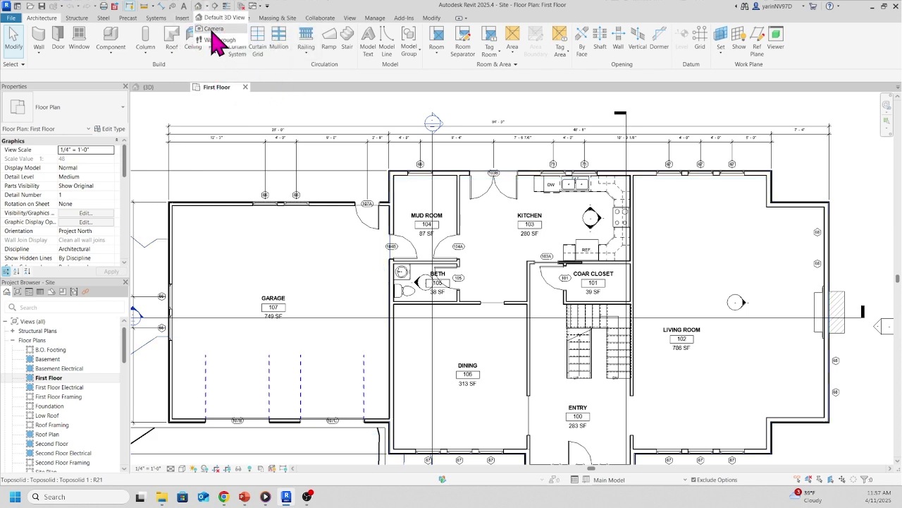
key("c")
key("a")
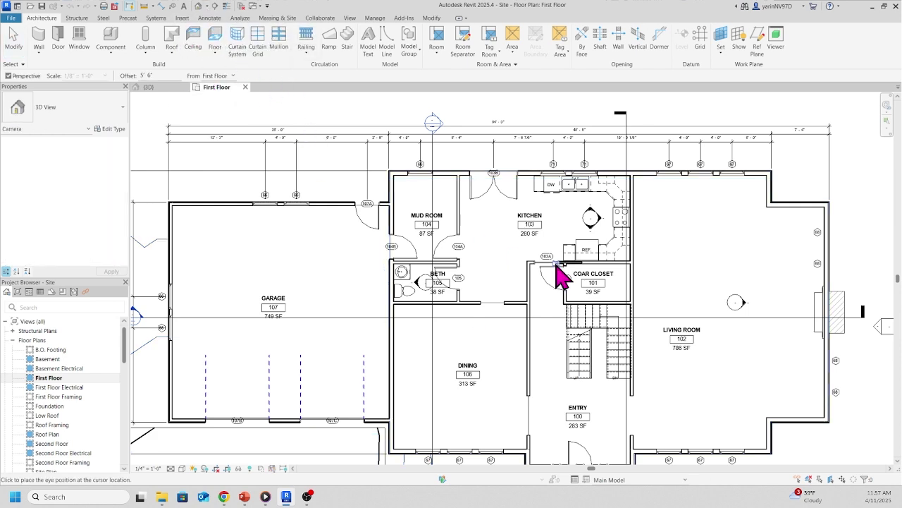
left_click(510, 249)
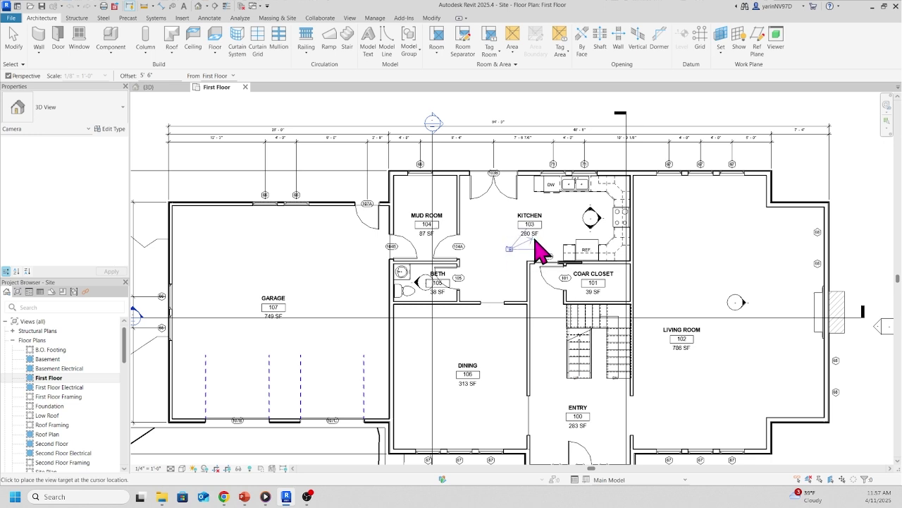
left_click(614, 189)
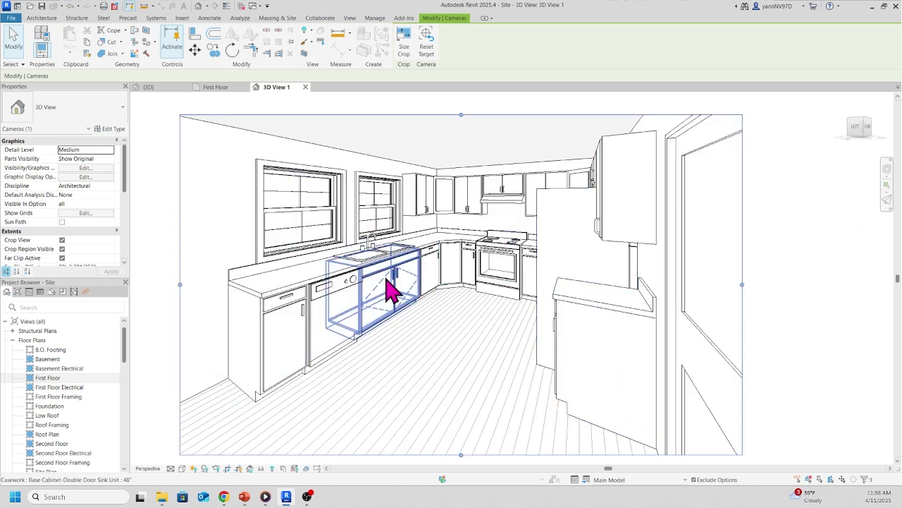
left_click(215, 87)
key("Escape")
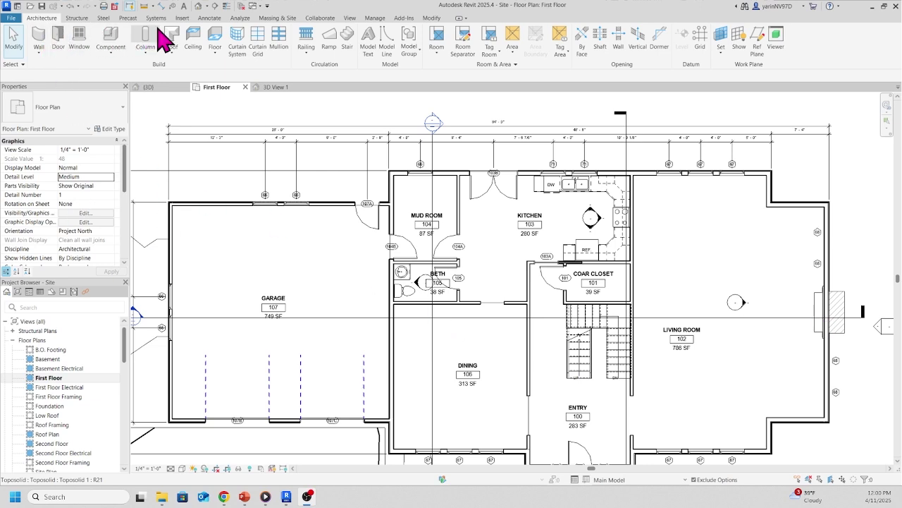
Open the Load Autodesk Family library from the Insert tools
left_click(183, 19)
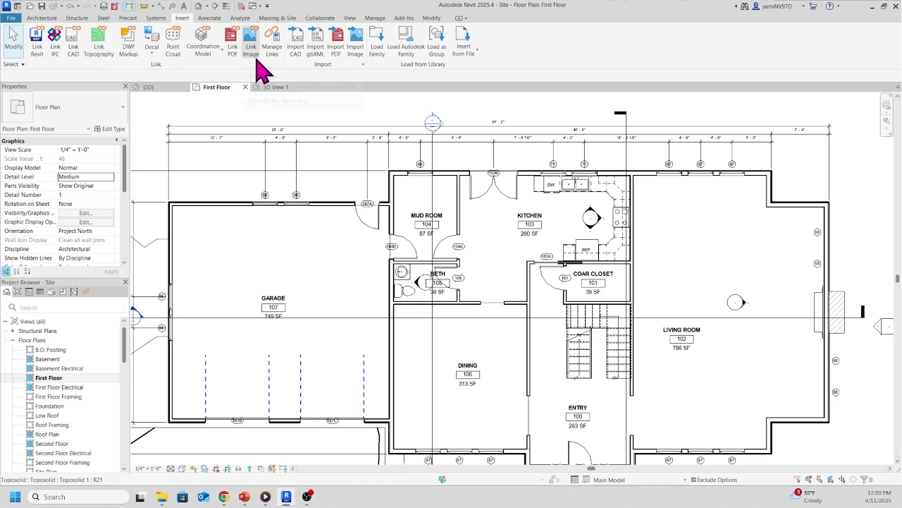
left_click(407, 50)
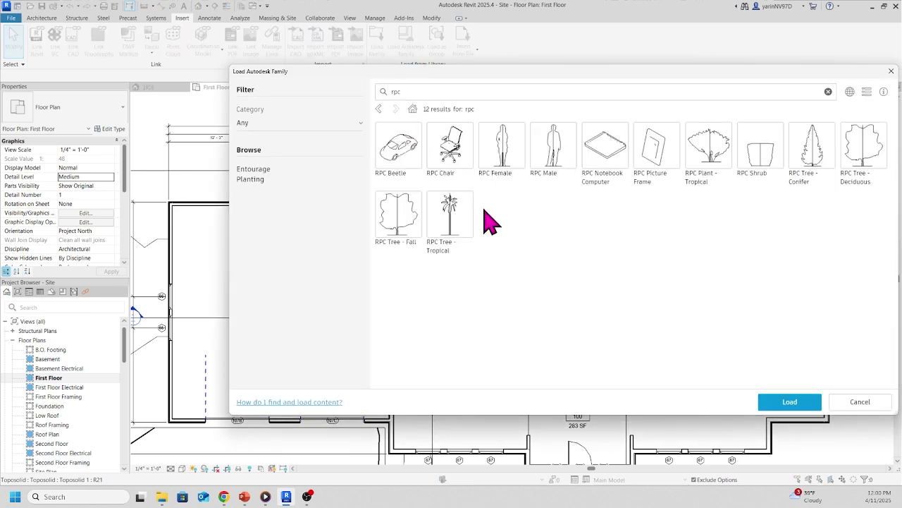
Search the family library for 'rpc' and load the RPC Female and RPC Male families
left_click(417, 91)
key("BackSpace")
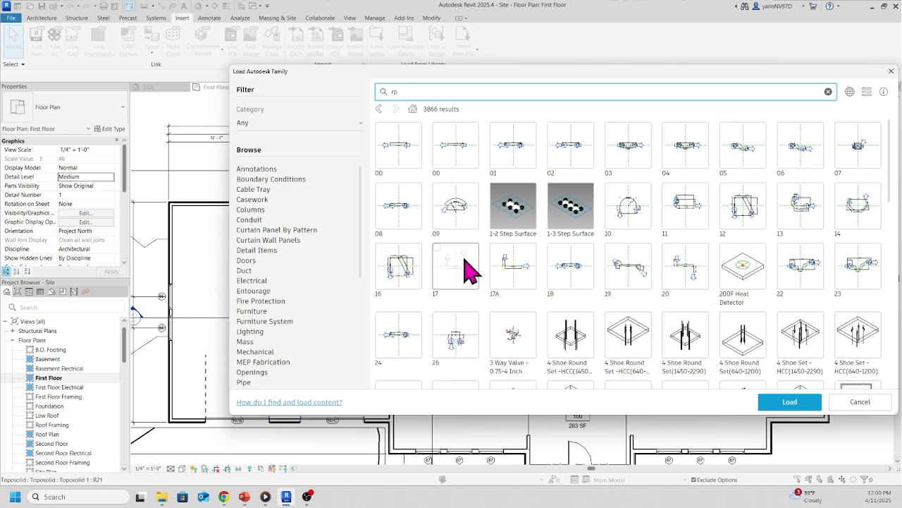
type("rpc")
key("Return")
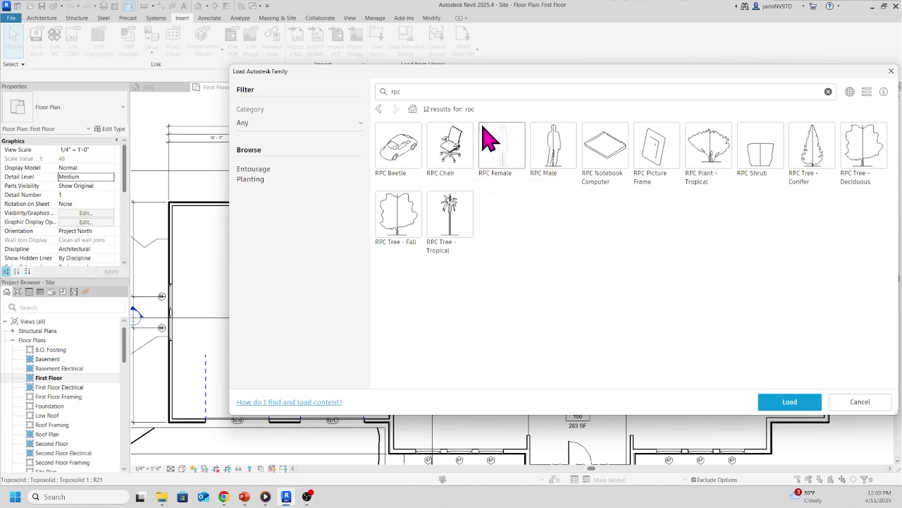
left_click(485, 137)
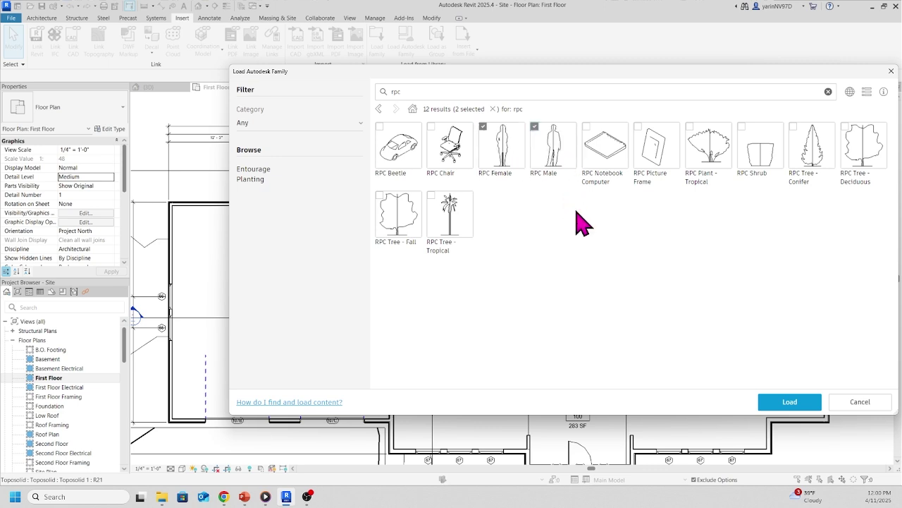
left_click(774, 406)
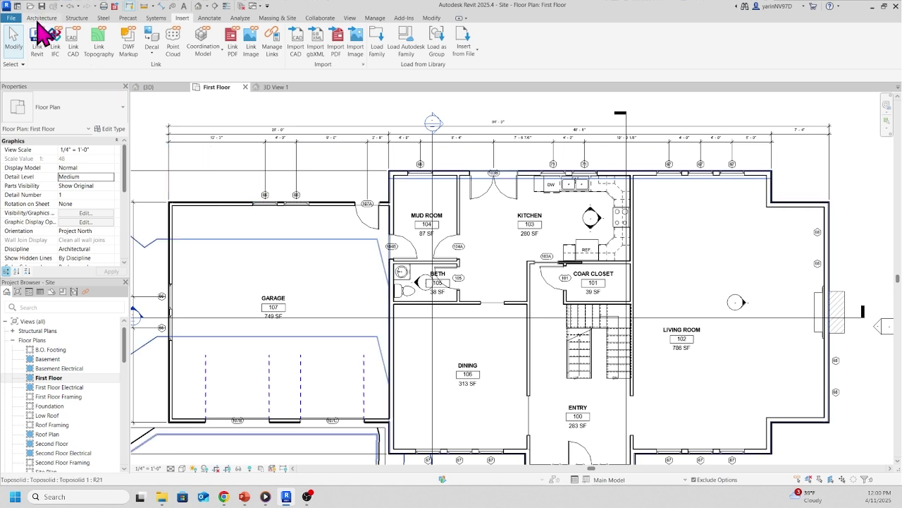
Start a Component placement and browse the type list toward RPC Female : Florence
left_click(39, 21)
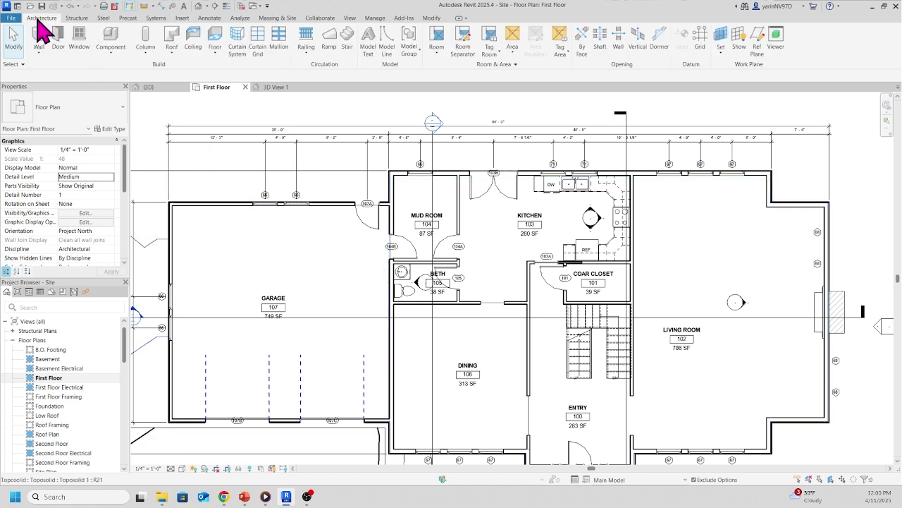
left_click(116, 44)
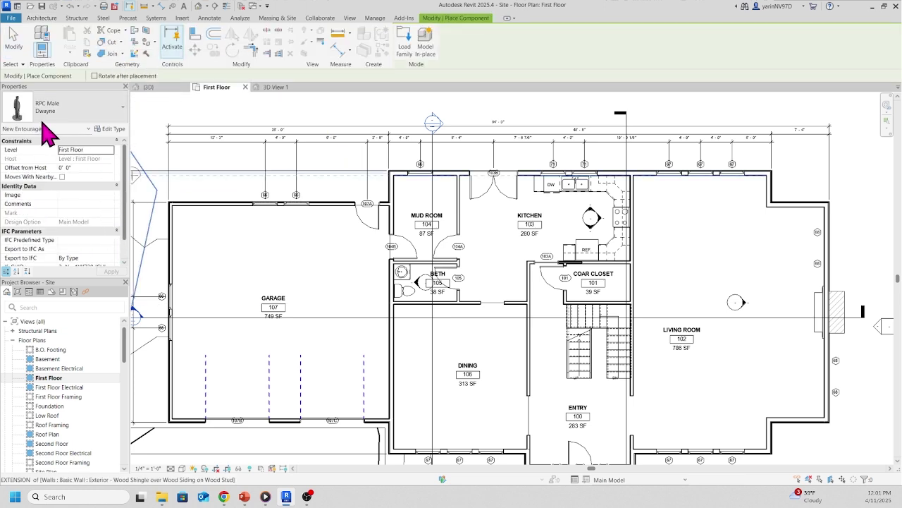
left_click(122, 110)
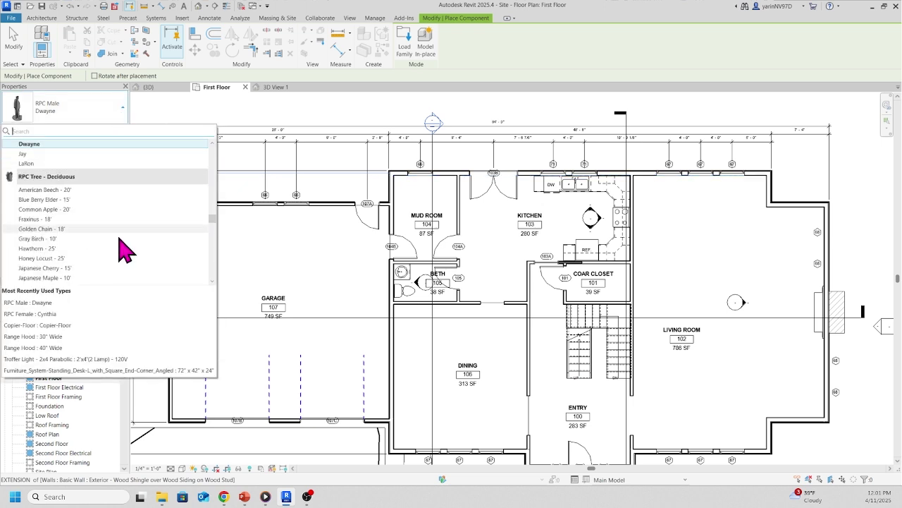
scroll(130, 273, "up", 2)
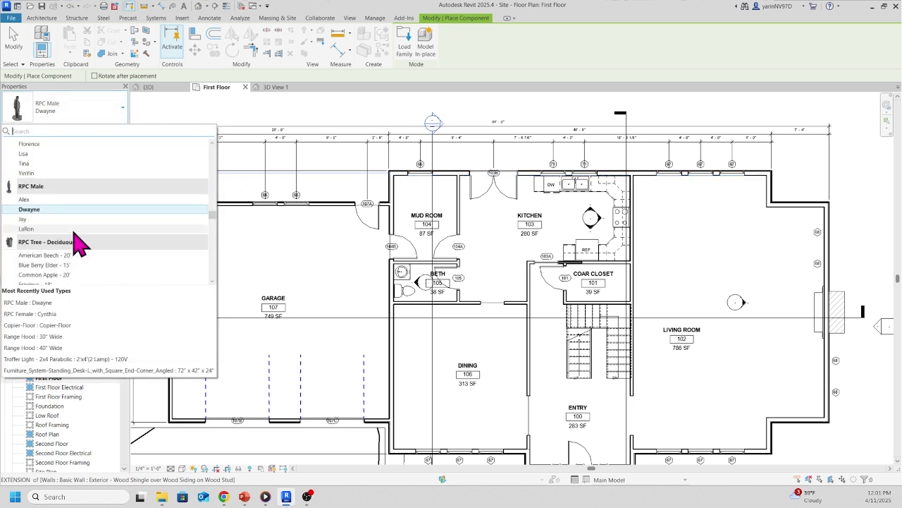
mouse_move(61, 233)
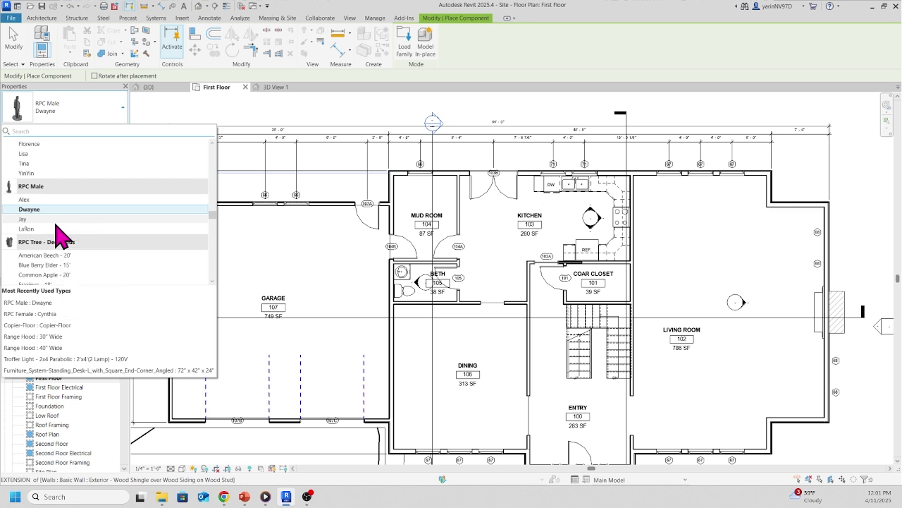
scroll(56, 224, "up", 1)
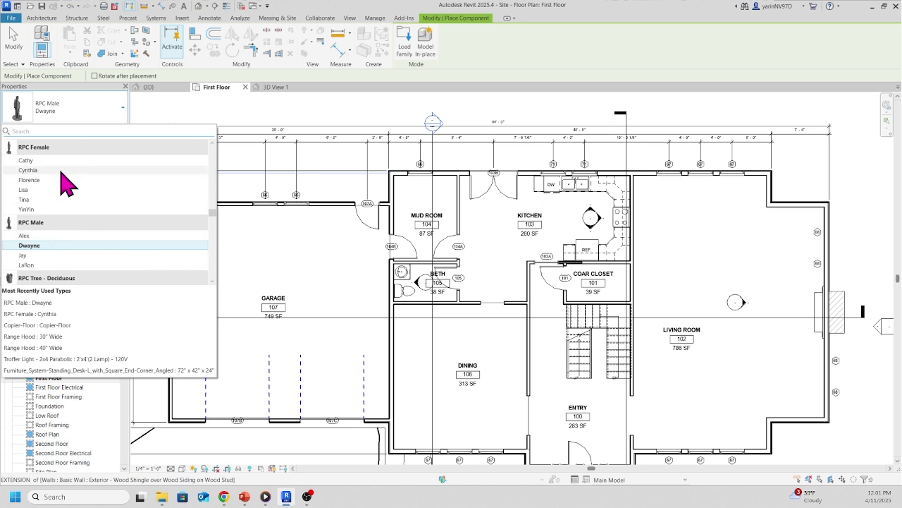
mouse_move(60, 172)
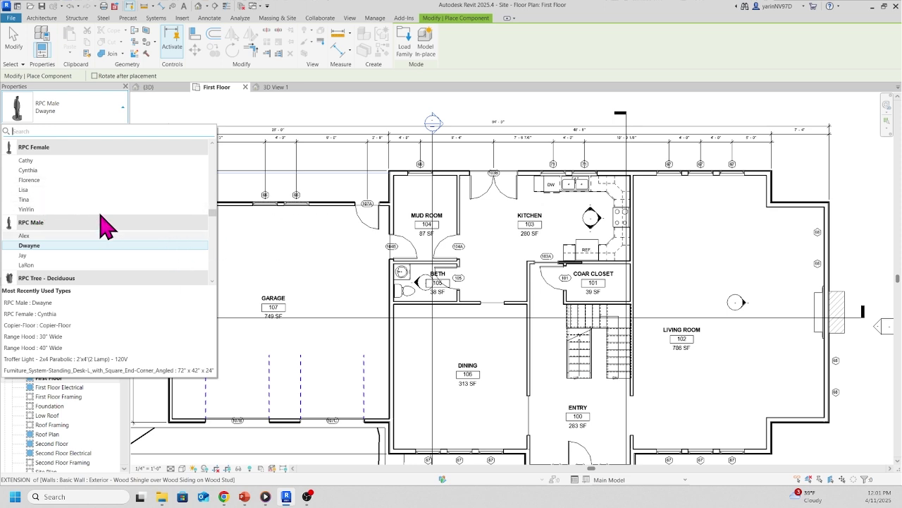
Place RPC Female Florence, RPC Male Dwayne and RPC Female Tina in the kitchen, then end placement
left_click(30, 181)
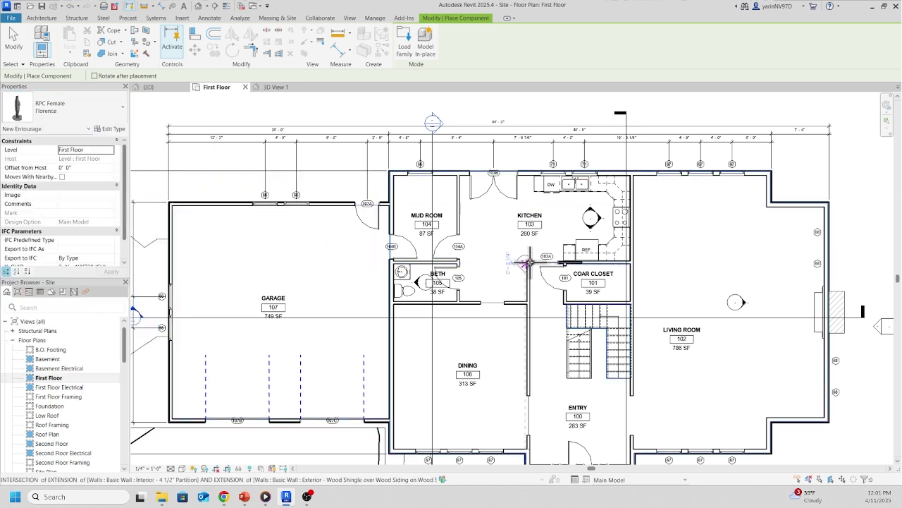
left_click(553, 212)
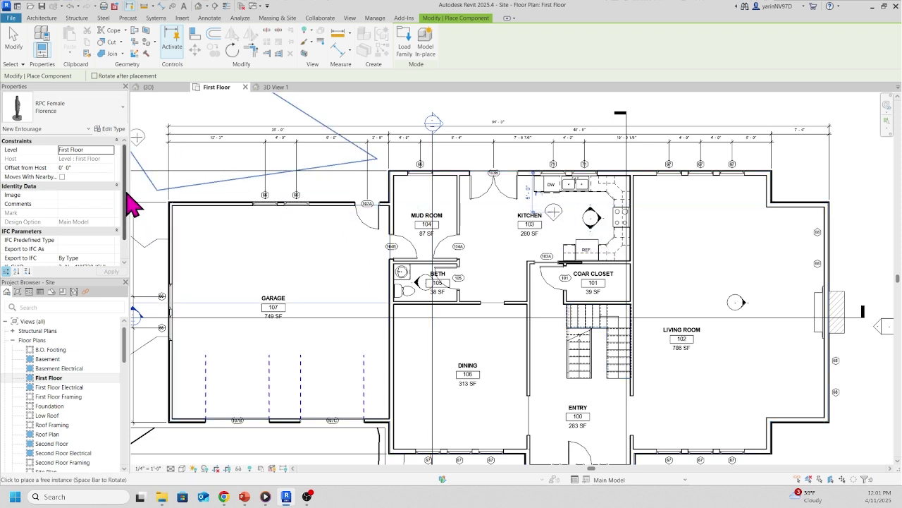
left_click(121, 113)
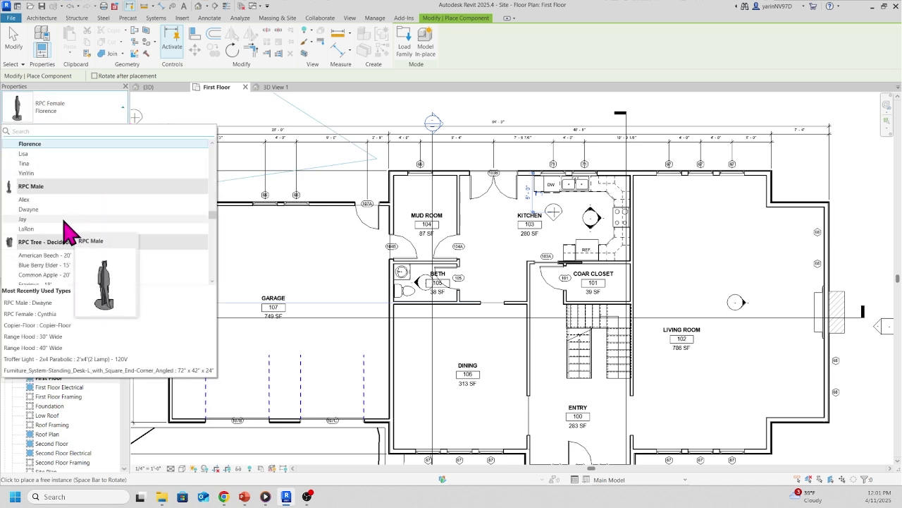
left_click(29, 210)
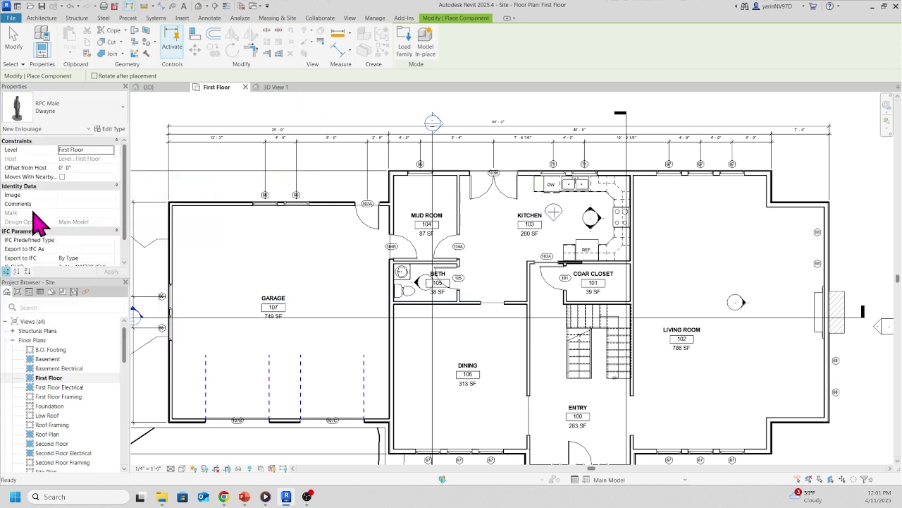
left_click(594, 233)
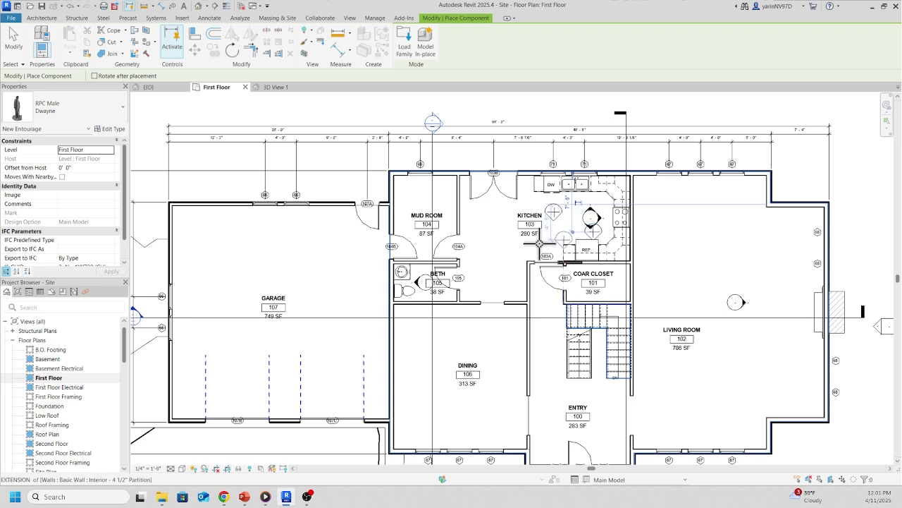
left_click(124, 109)
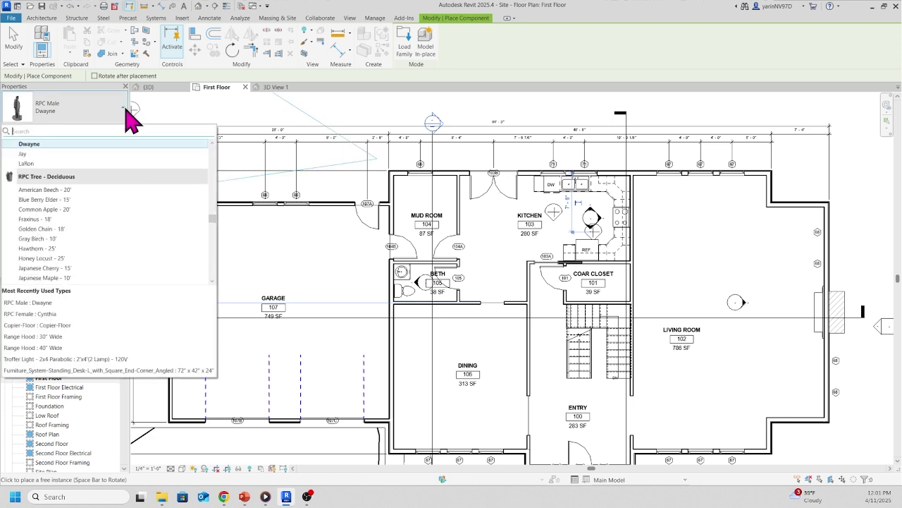
scroll(110, 155, "up", 2)
scroll(112, 166, "up", 2)
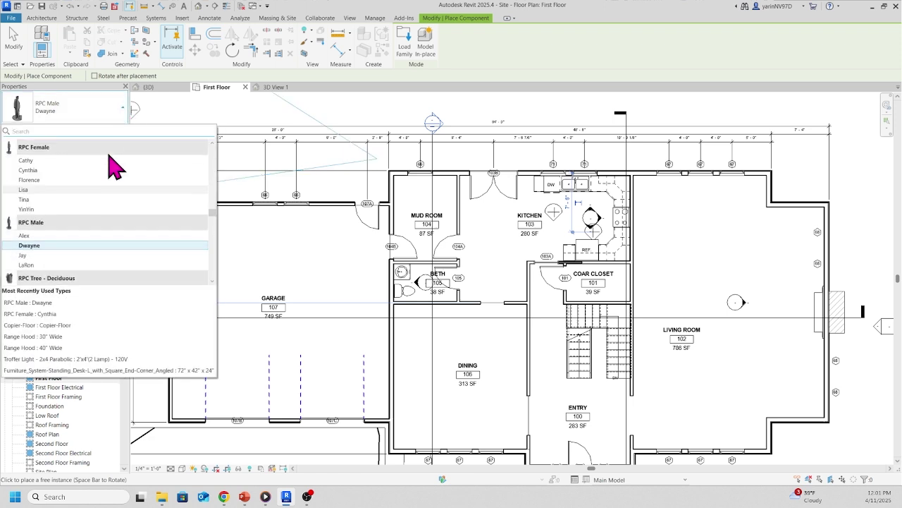
left_click(25, 200)
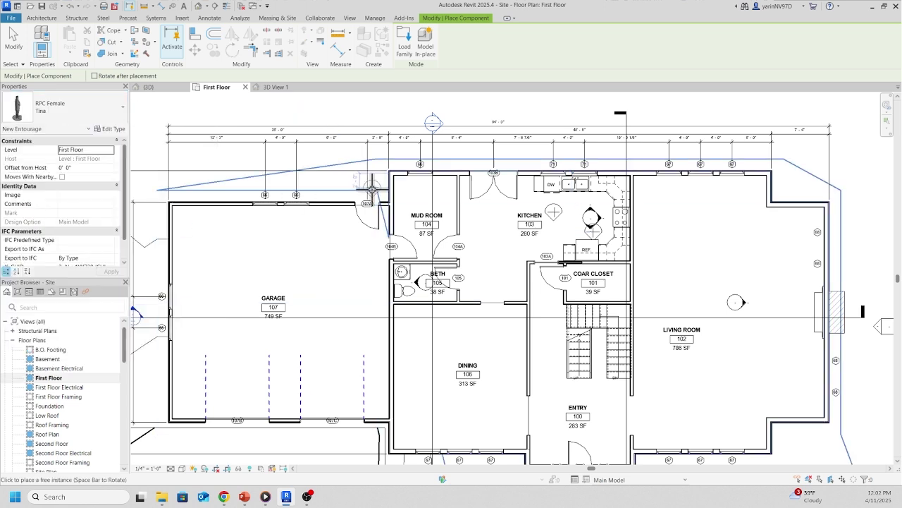
left_click(537, 248)
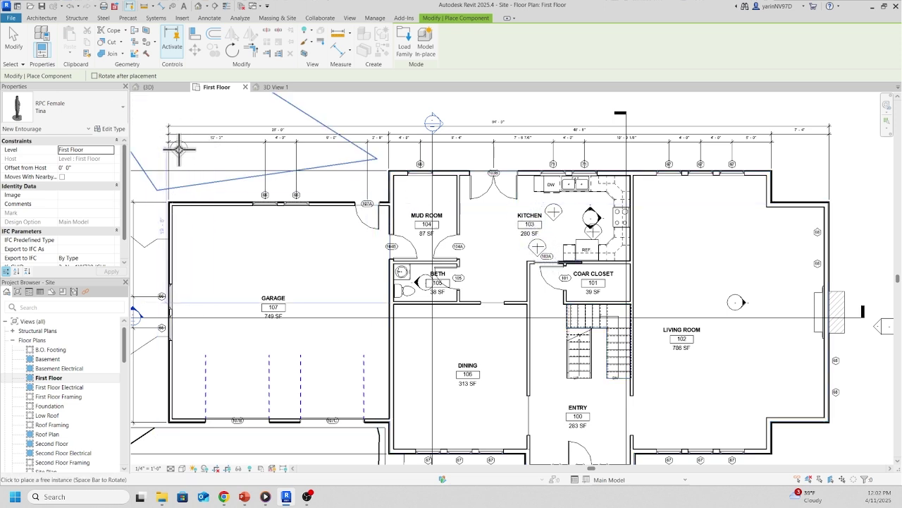
key("Escape")
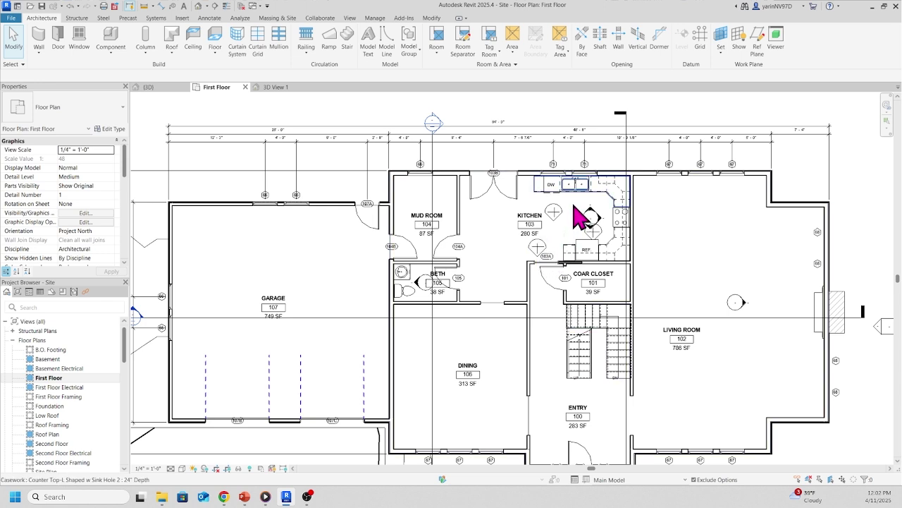
Rotate the Florence figure near the refrigerator corner to face a new direction
left_click(432, 18)
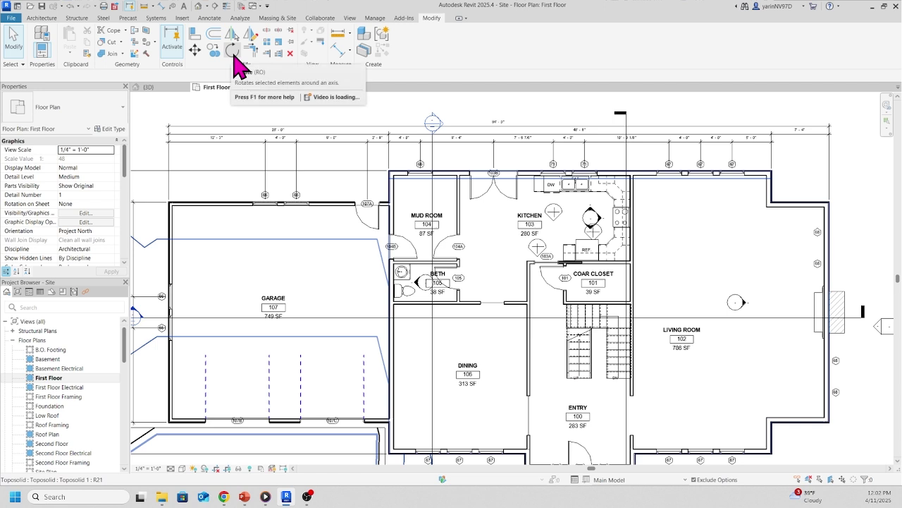
left_click(233, 53)
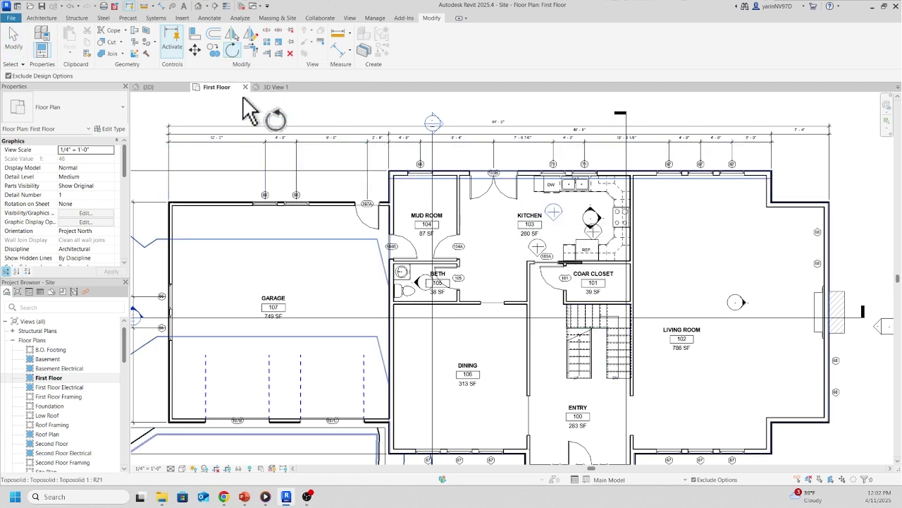
key("Return")
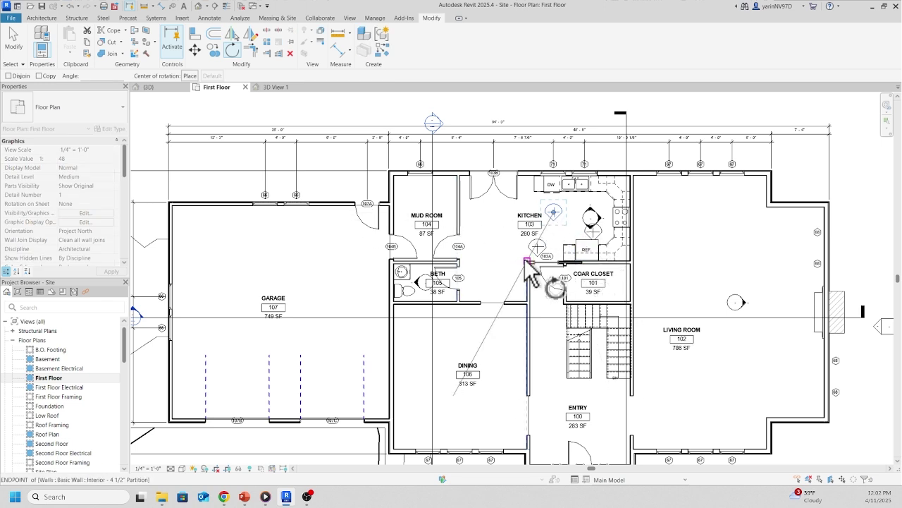
left_click(577, 238)
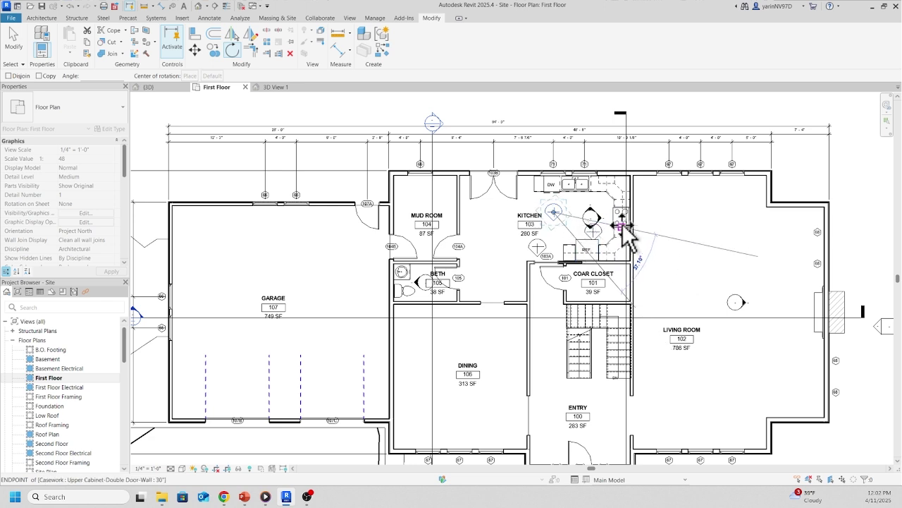
left_click(579, 243)
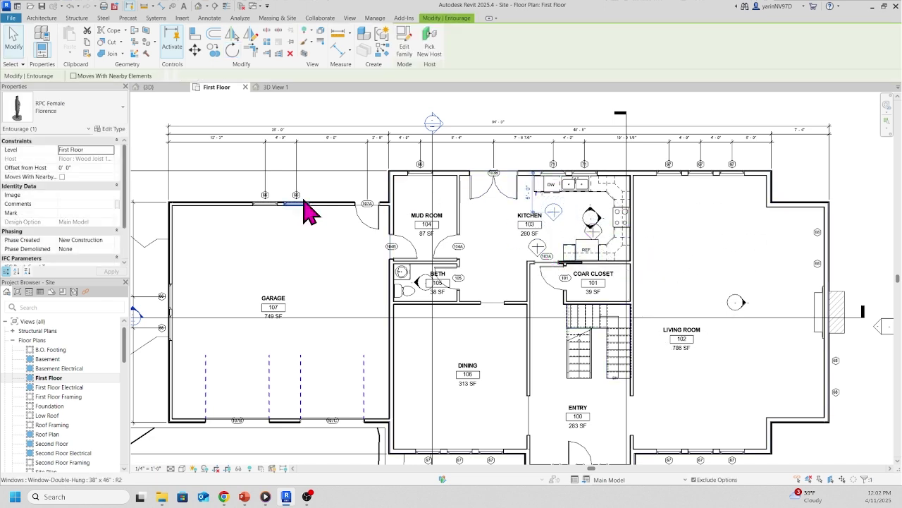
Show 3D View 1 framed on the kitchen and set its visual style to Realistic
left_click(276, 89)
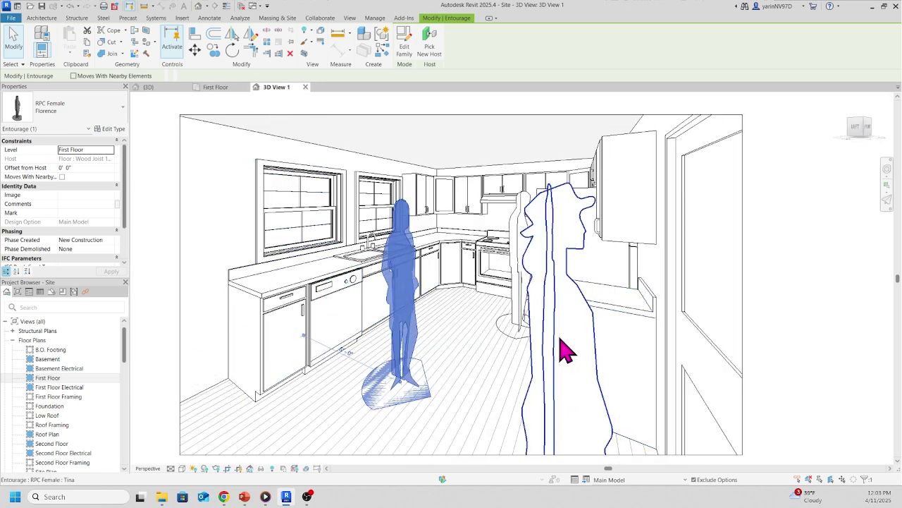
scroll(545, 347, "down", 2)
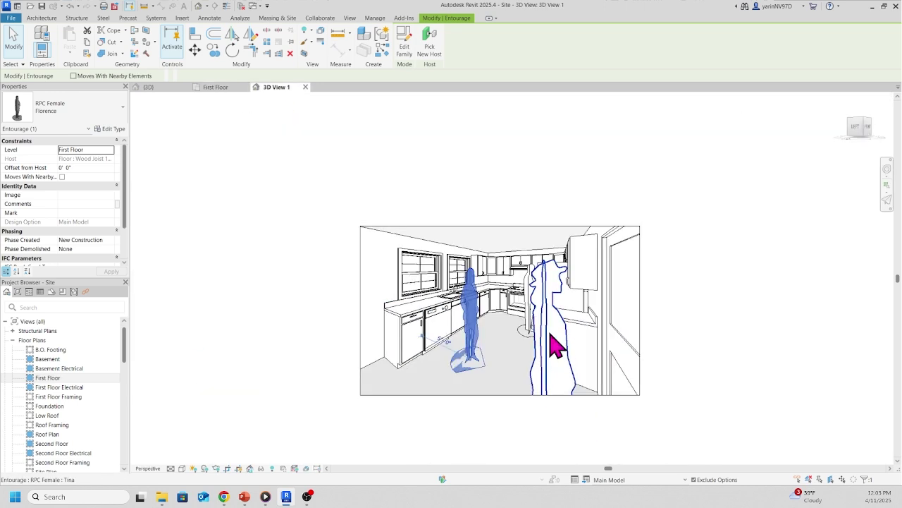
scroll(524, 362, "up", 4)
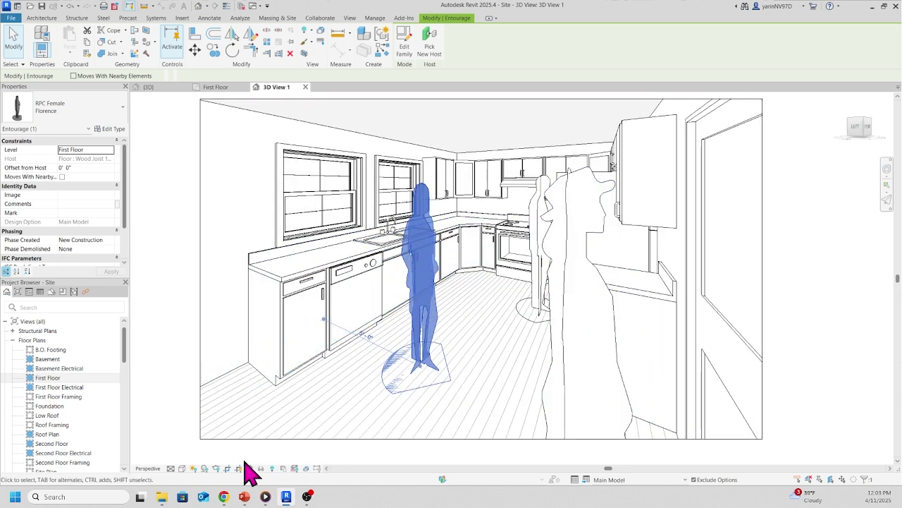
key("Escape")
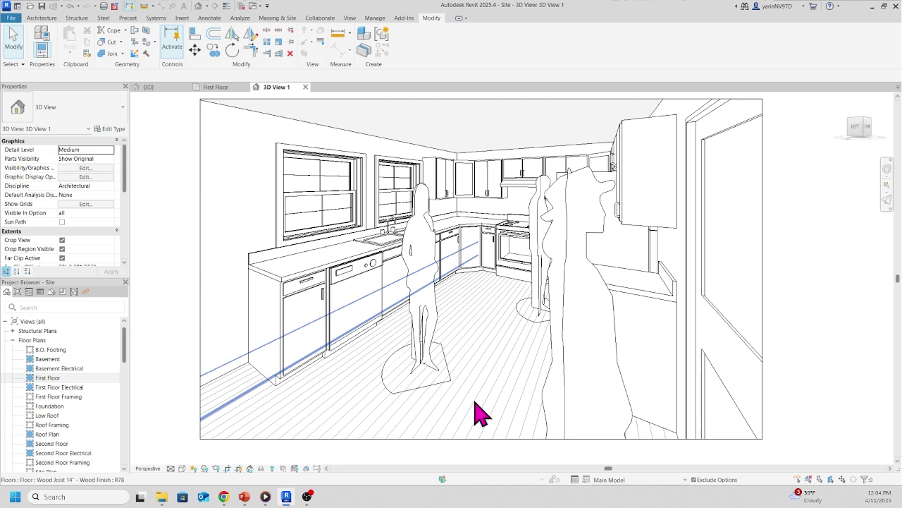
left_click(182, 468)
left_click(189, 459)
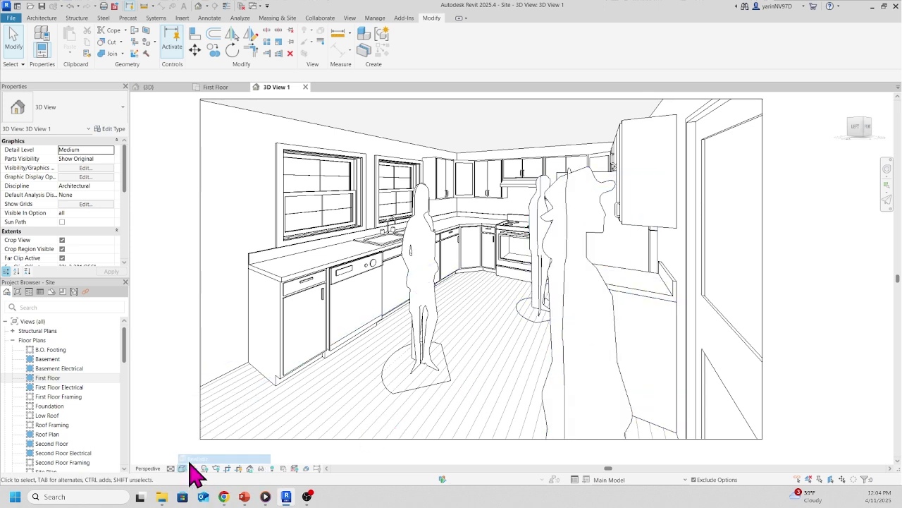